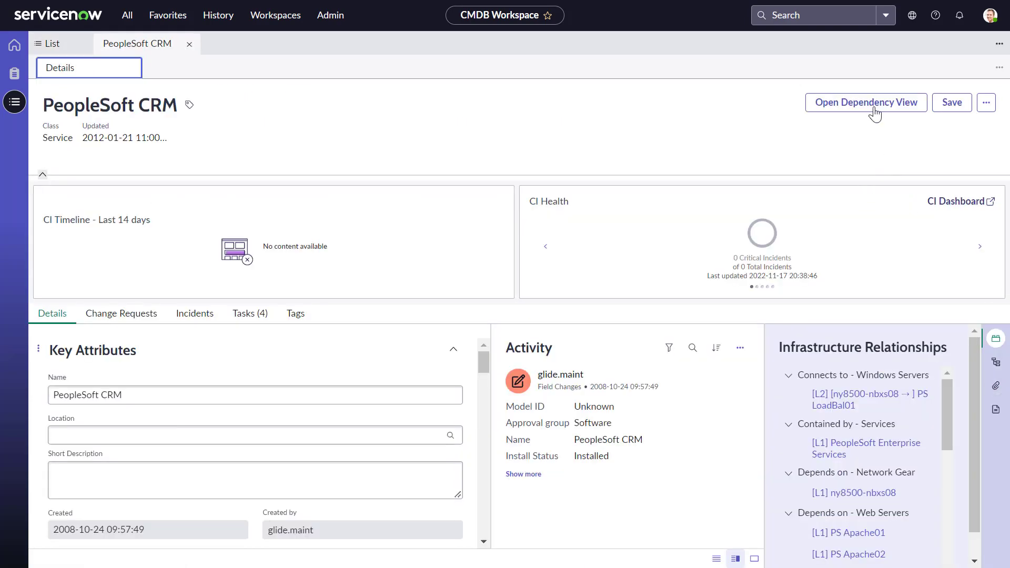
Open the dependency view of the PeopleSoft CRM CI from its CMDB Workspace record
{"action": "left_click", "coordinate": [873, 107]}
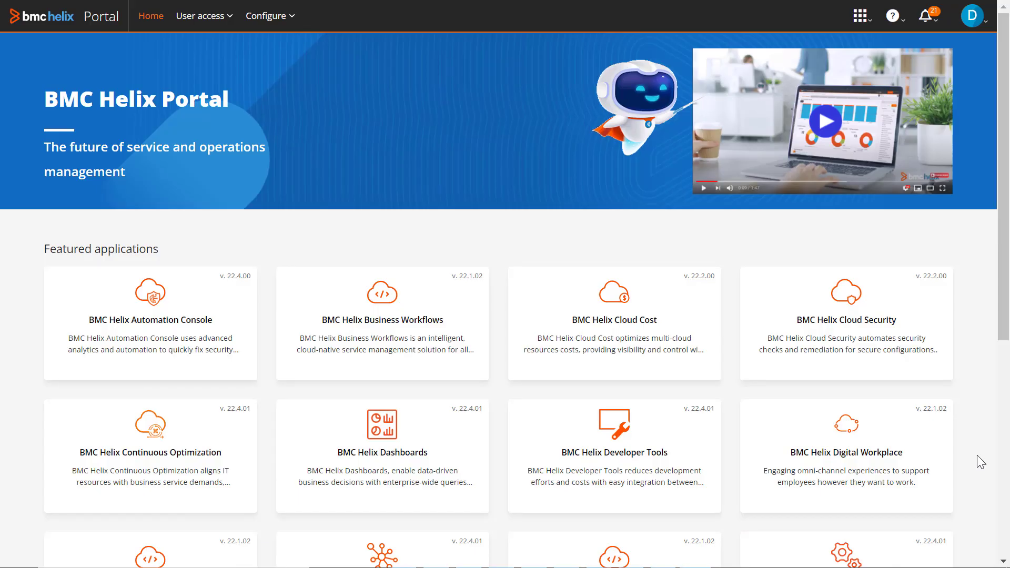
Launch Intelligent Integrations from the portal and begin adding a new source connection
{"action": "scroll", "coordinate": [976, 455], "scroll_direction": "down", "scroll_amount": 6}
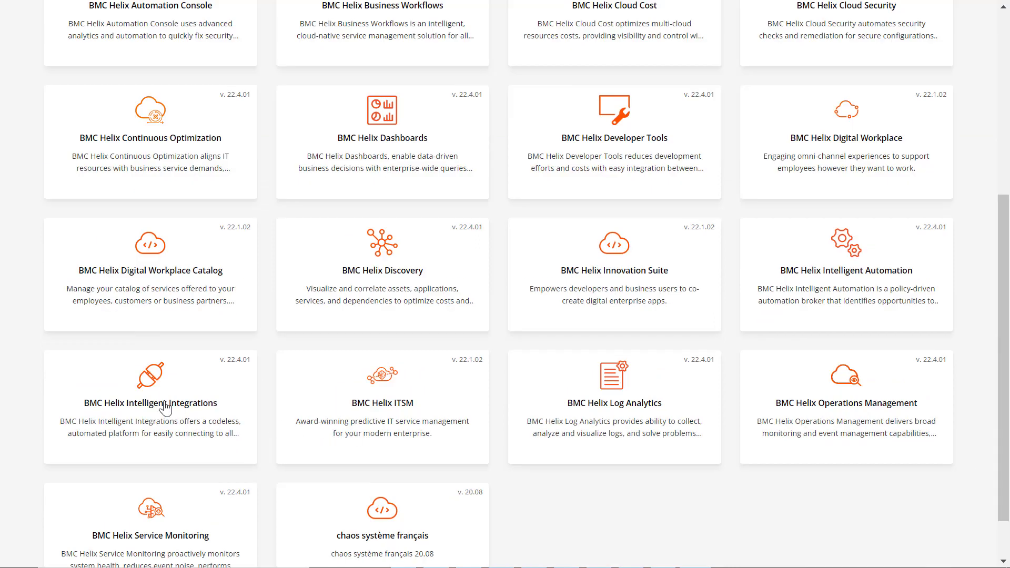
{"action": "left_click", "coordinate": [164, 402]}
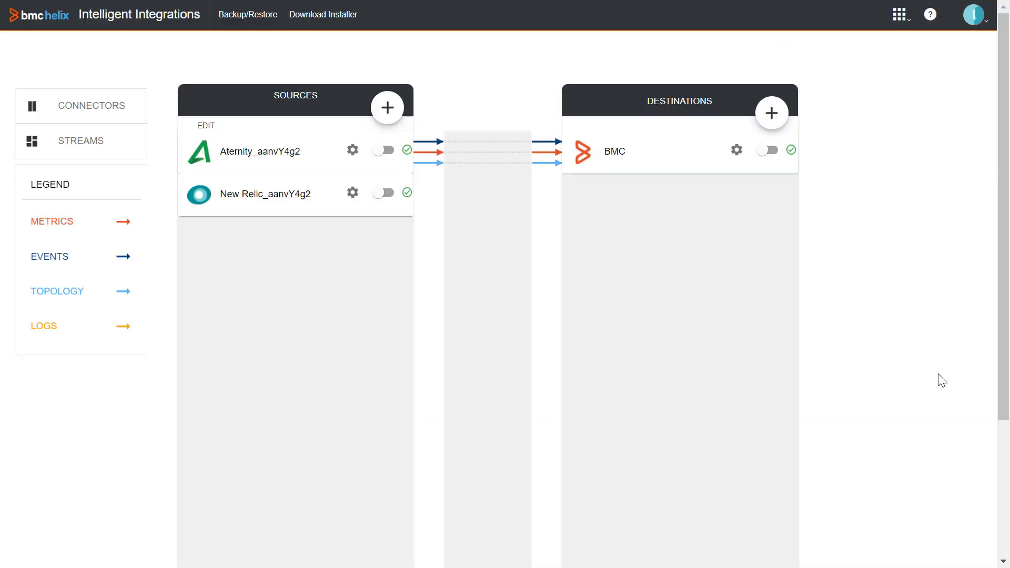
{"action": "left_click", "coordinate": [383, 109]}
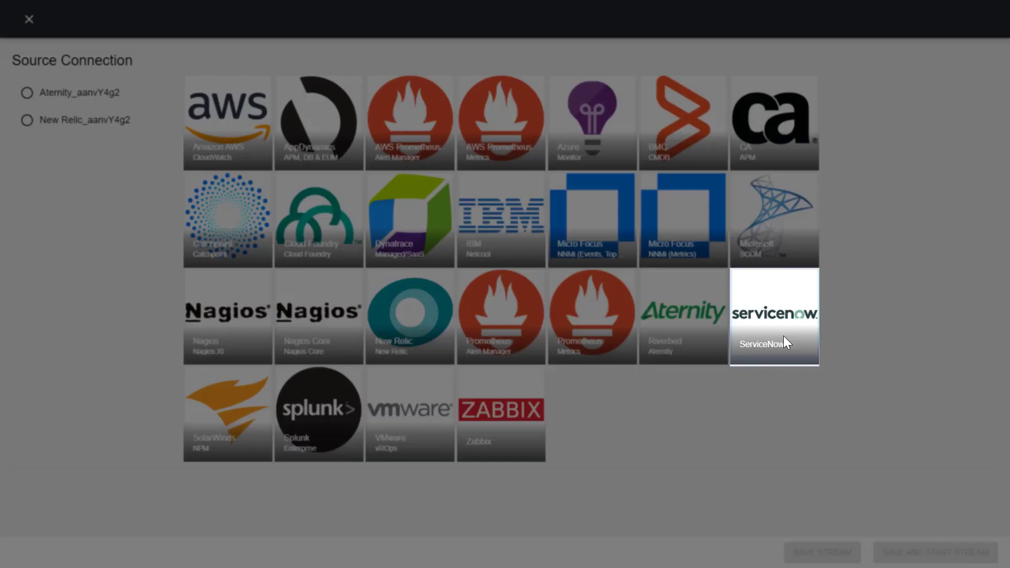
Choose the ServiceNow connector, name it ServiceNow Prod, and paste in the host address
{"action": "left_click", "coordinate": [784, 339]}
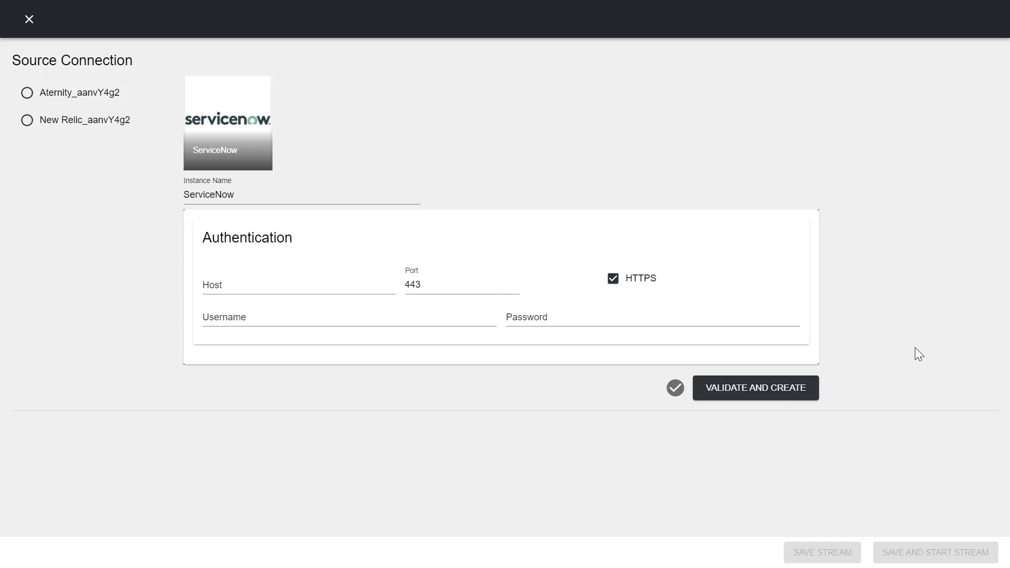
{"action": "left_click", "coordinate": [266, 191]}
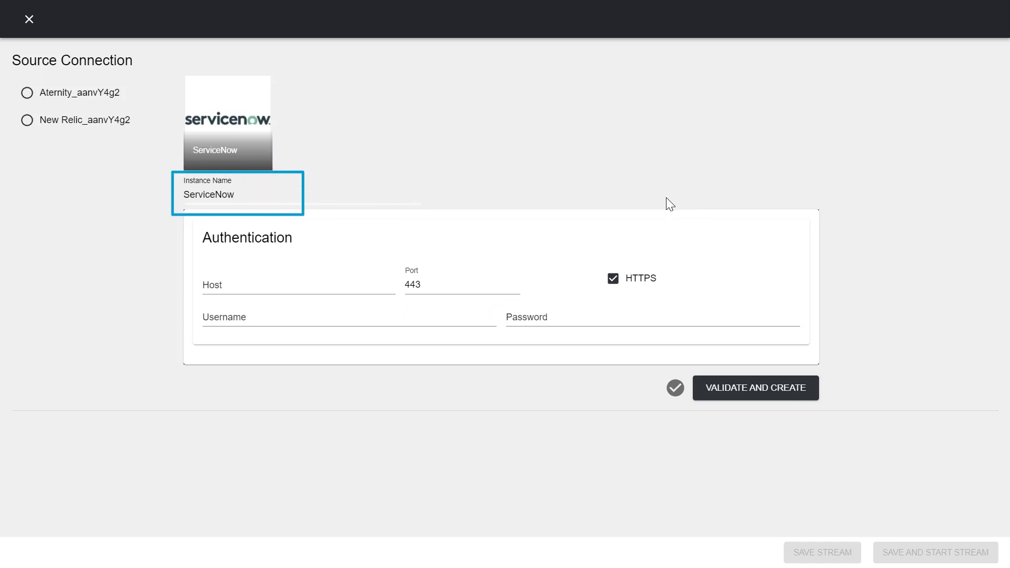
{"action": "type", "text": "Prod"}
{"action": "left_click", "coordinate": [299, 282]}
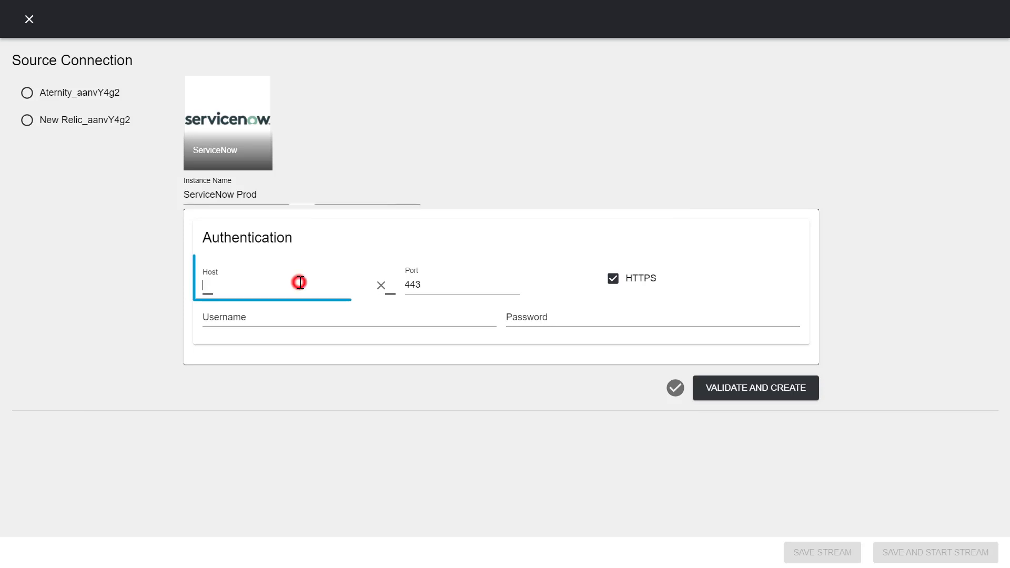
{"action": "key", "text": "ctrl+v"}
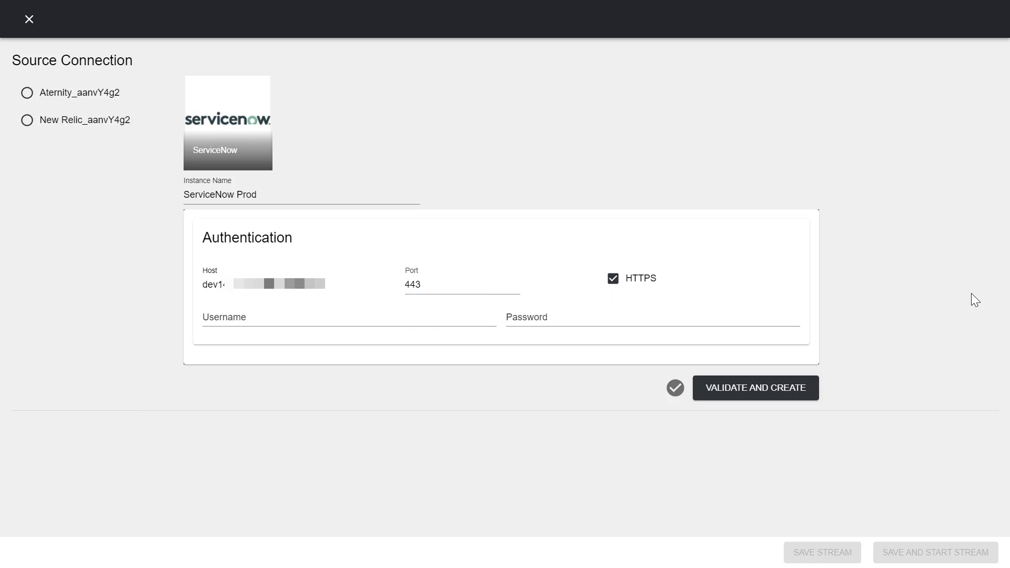
Enter username admin and the account password, then validate and create the connection
{"action": "left_click", "coordinate": [286, 315]}
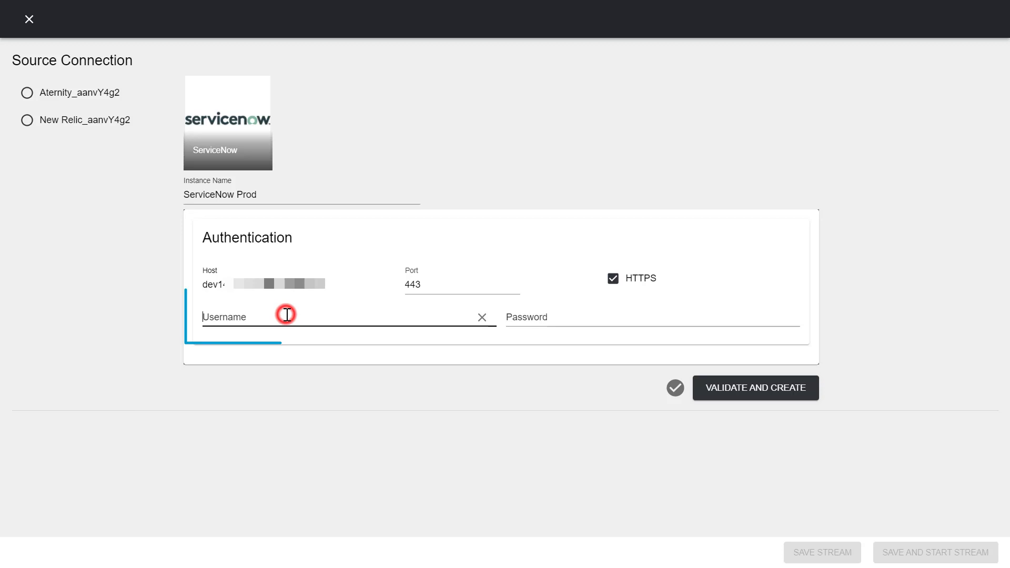
{"action": "type", "text": "admin"}
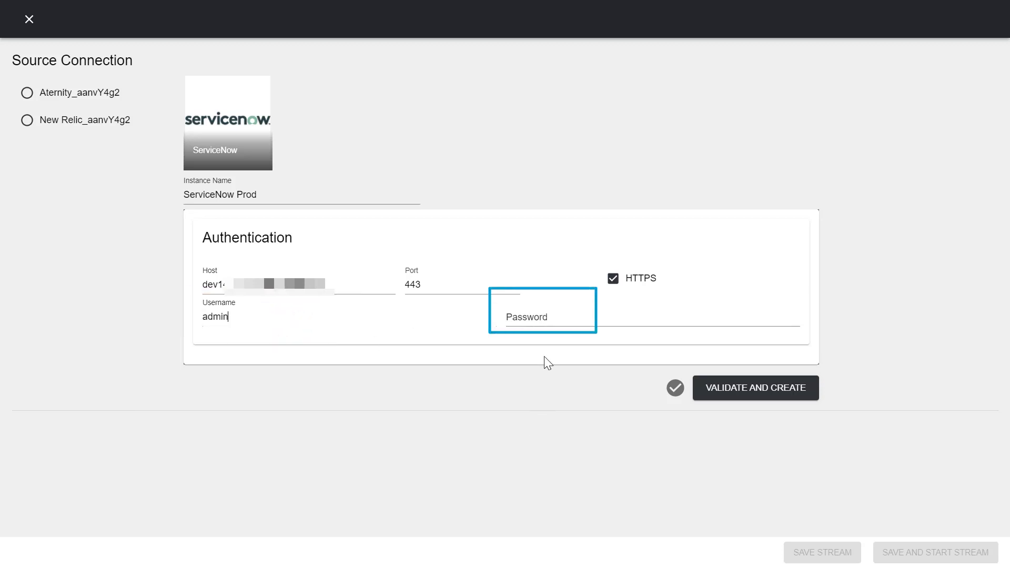
{"action": "left_click", "coordinate": [549, 318]}
{"action": "key", "text": "ctrl+v"}
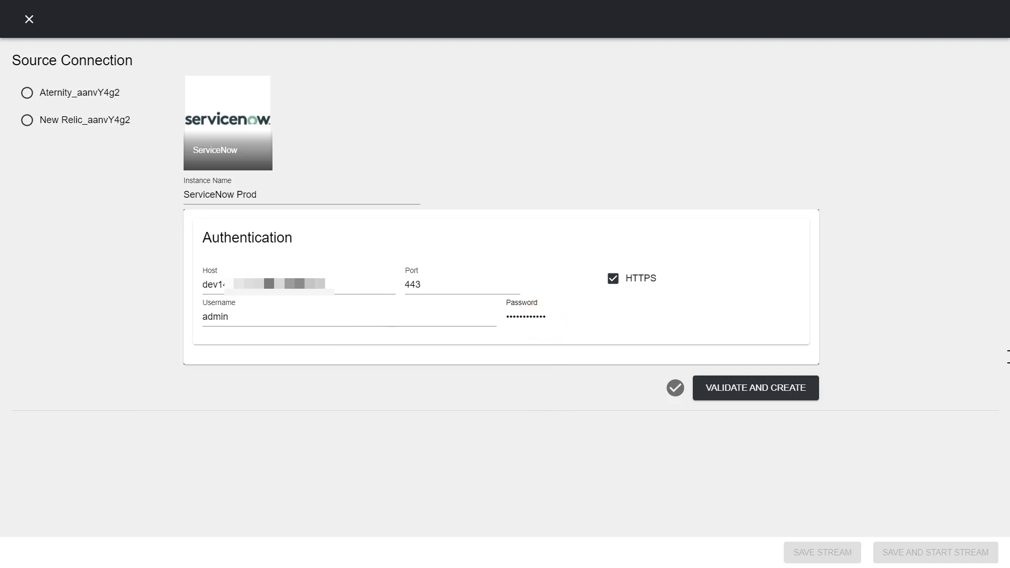
{"action": "left_click", "coordinate": [774, 397]}
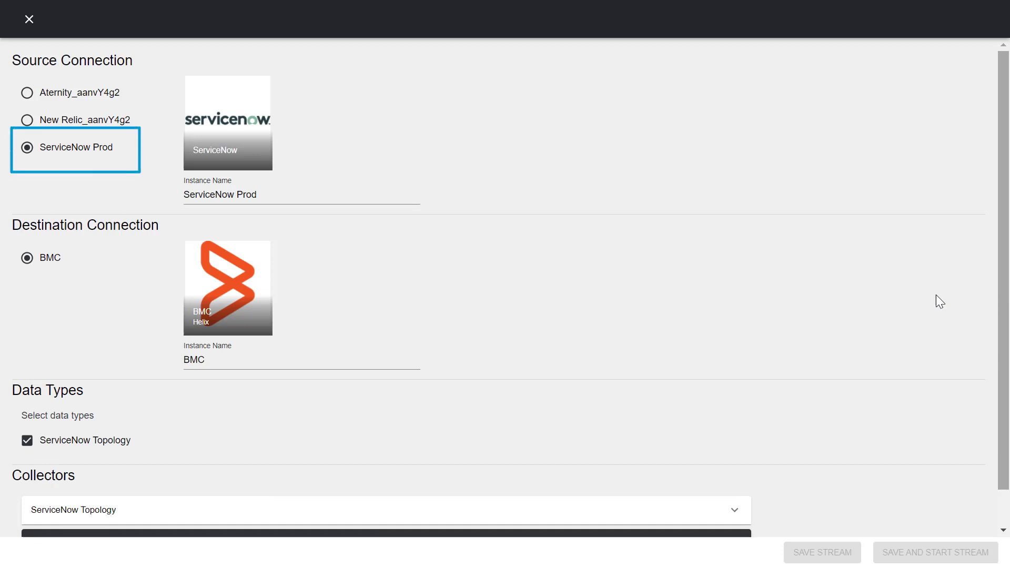
Expand the ServiceNow Topology collector to show its 1-hour schedule and 0-minute latency settings
{"action": "scroll", "coordinate": [559, 251], "scroll_direction": "down", "scroll_amount": 1}
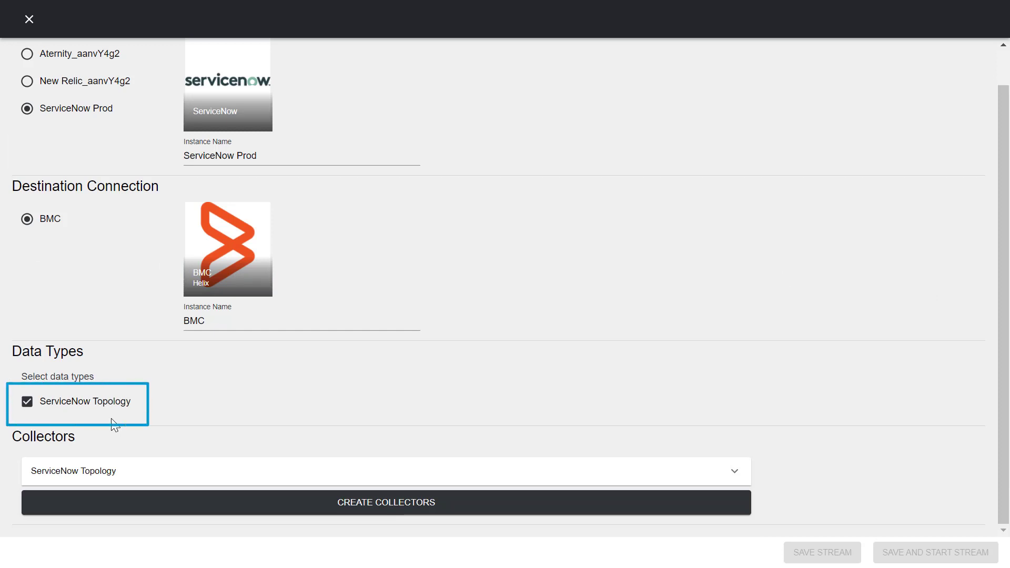
{"action": "left_click", "coordinate": [223, 469]}
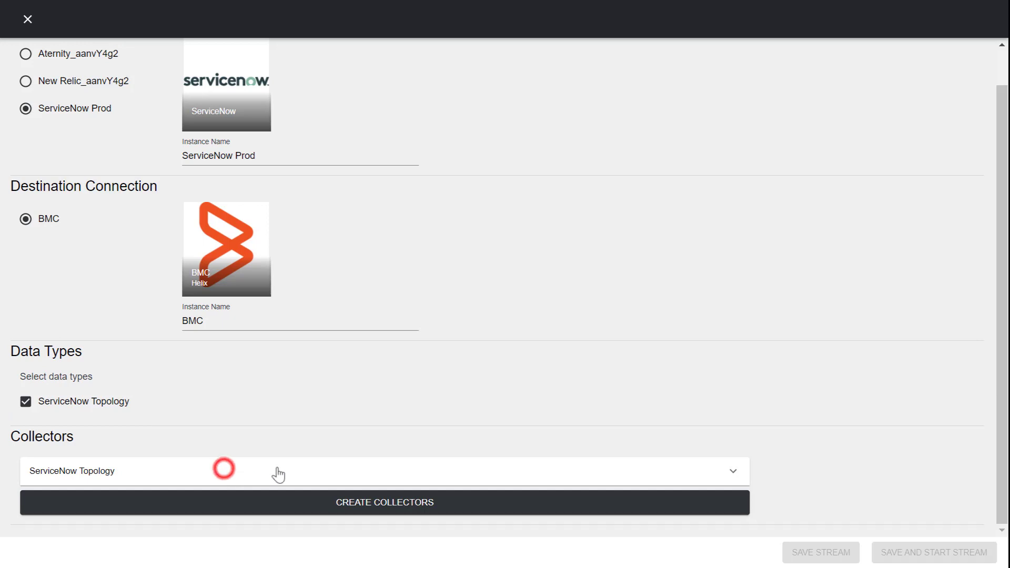
{"action": "scroll", "coordinate": [909, 440], "scroll_direction": "down", "scroll_amount": 2}
{"action": "scroll", "coordinate": [911, 441], "scroll_direction": "down", "scroll_amount": 5}
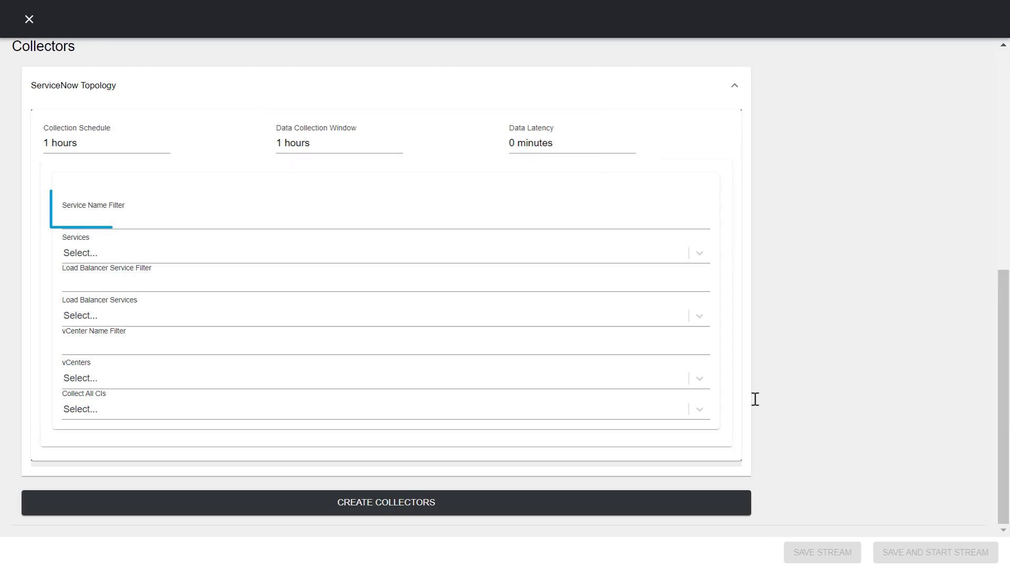
Filter services by 'People', select PeopleSoft CRM, and create the ServiceNow Topology collector
{"action": "left_click", "coordinate": [150, 217]}
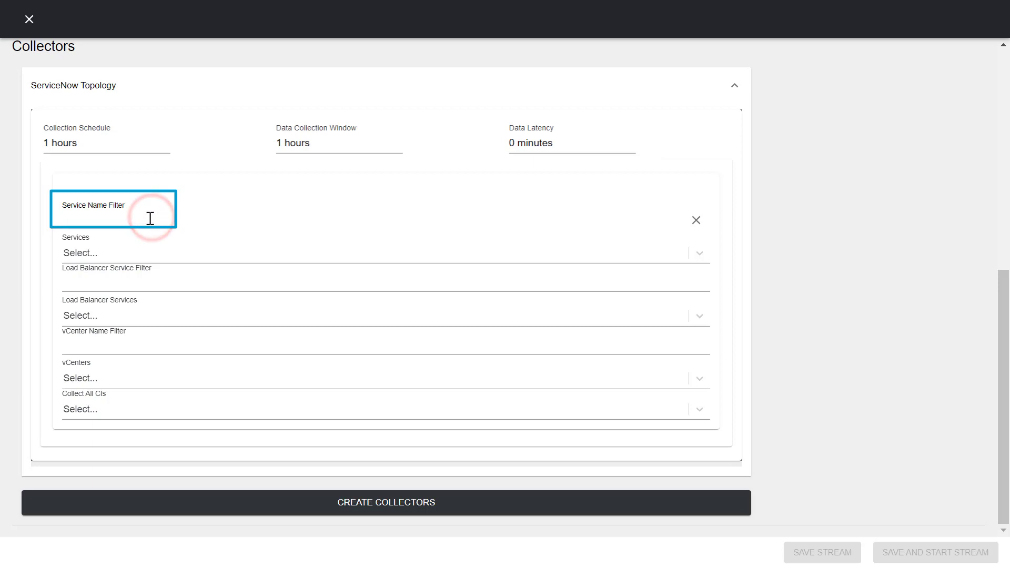
{"action": "type", "text": "People"}
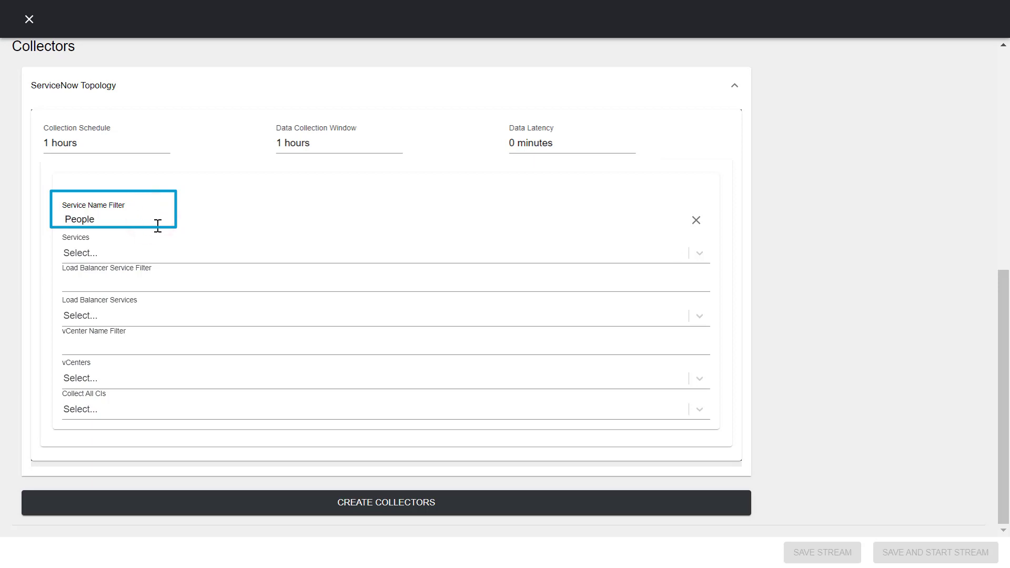
{"action": "left_click", "coordinate": [137, 252]}
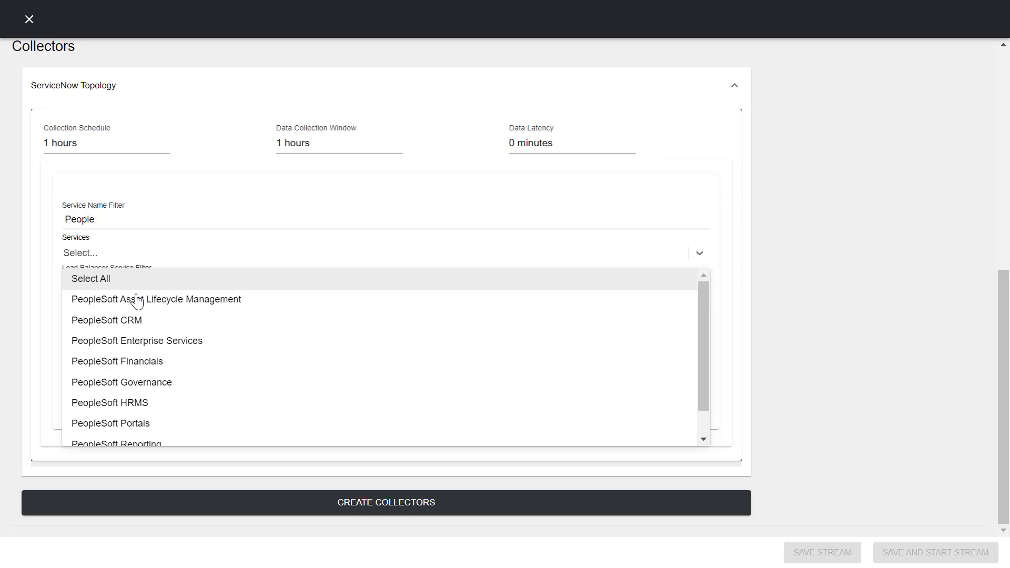
{"action": "left_click", "coordinate": [132, 322]}
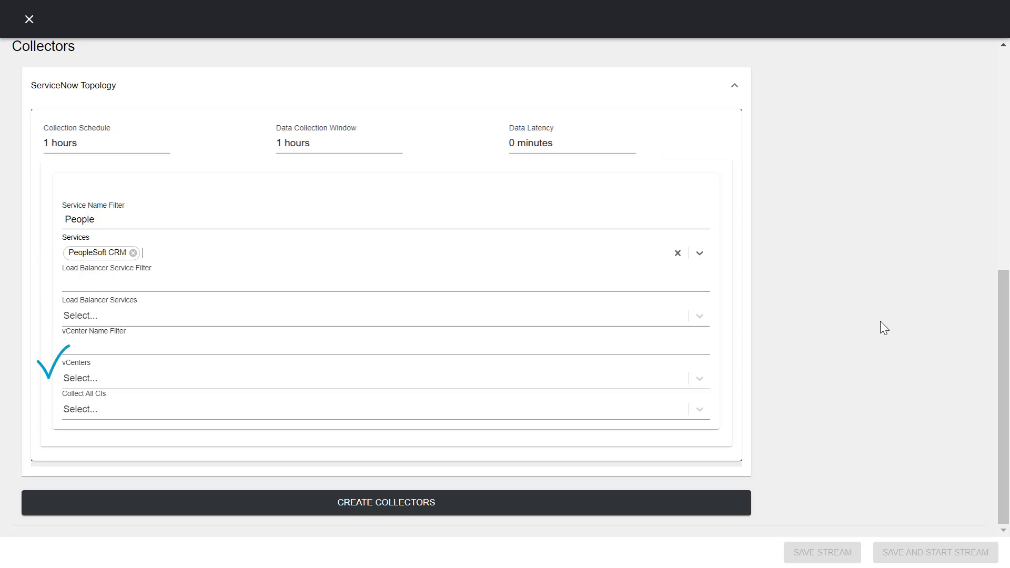
{"action": "left_click", "coordinate": [109, 409]}
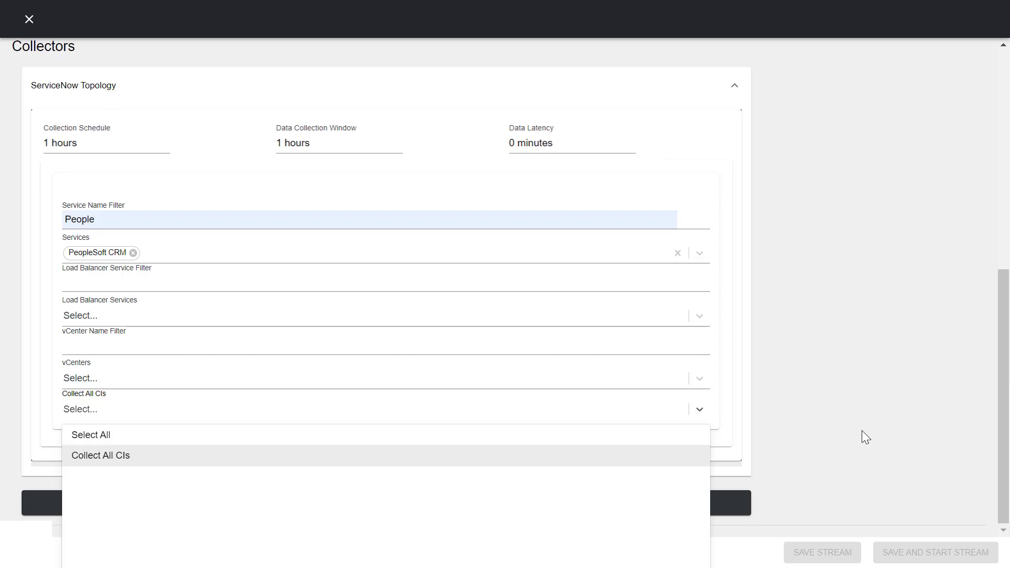
{"action": "left_click", "coordinate": [753, 441]}
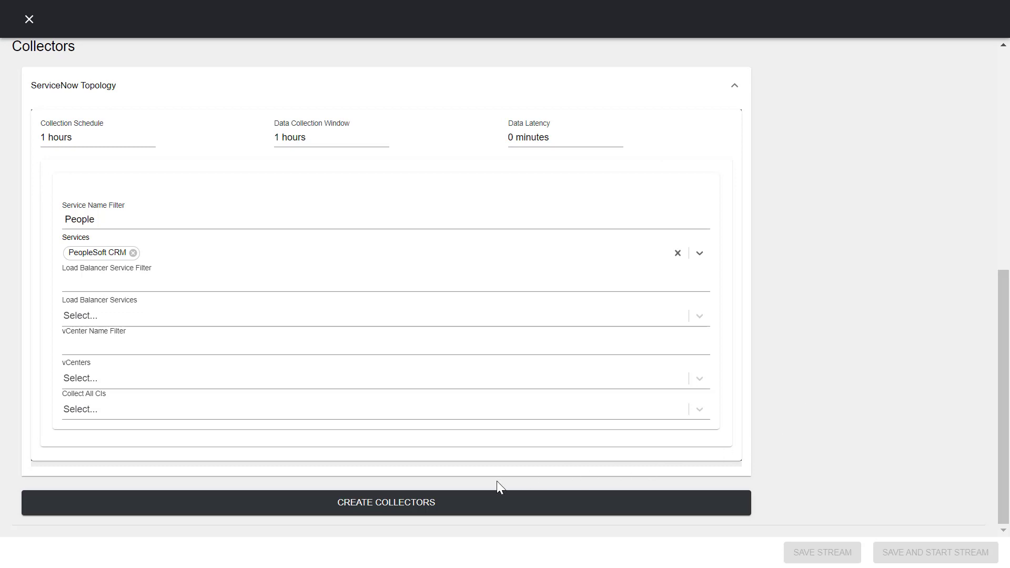
{"action": "left_click", "coordinate": [414, 506]}
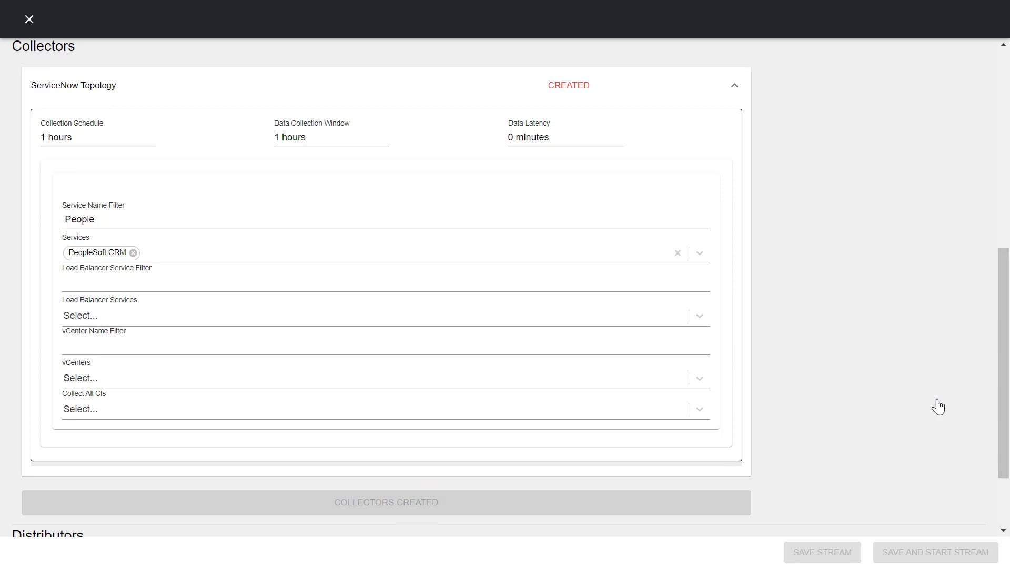
Create the BMC Topology distributor with batching size 250 and a 3-second batching delay
{"action": "scroll", "coordinate": [937, 407], "scroll_direction": "down", "scroll_amount": 2}
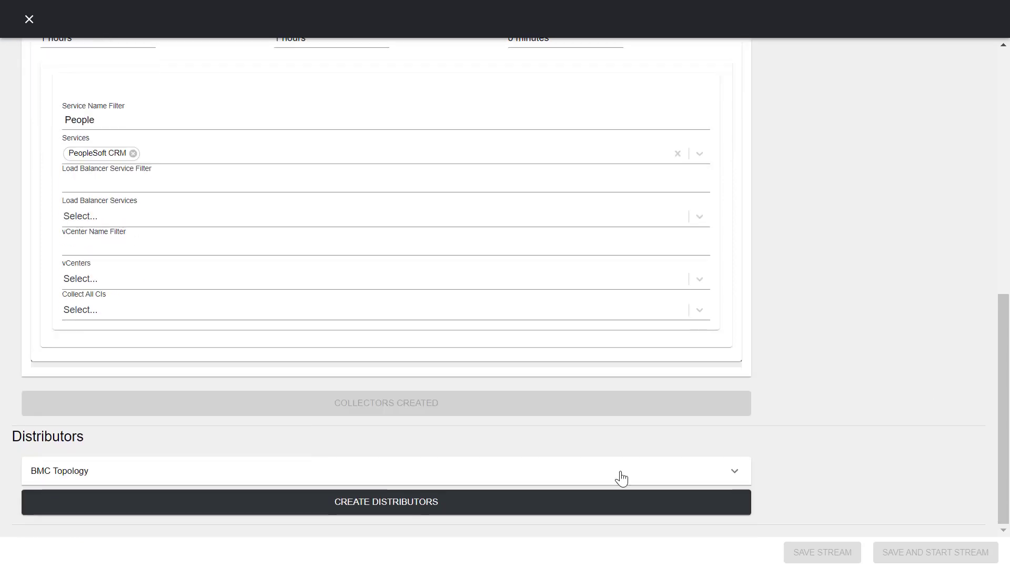
{"action": "left_click", "coordinate": [621, 473]}
{"action": "scroll", "coordinate": [897, 428], "scroll_direction": "down", "scroll_amount": 3}
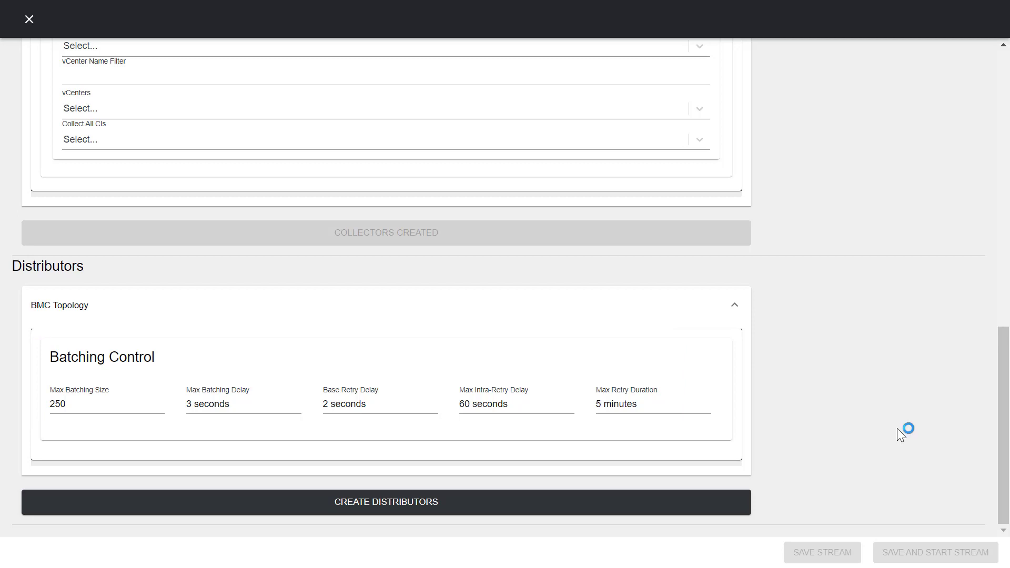
{"action": "left_click", "coordinate": [374, 508]}
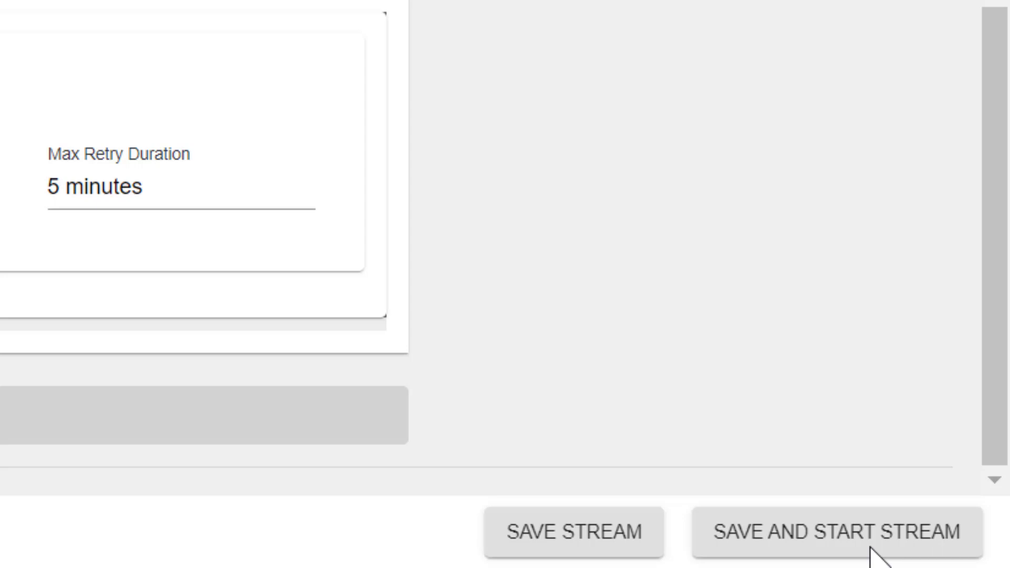
Save and start the ServiceNow_Prod to BMC topology stream
{"action": "left_click", "coordinate": [870, 547]}
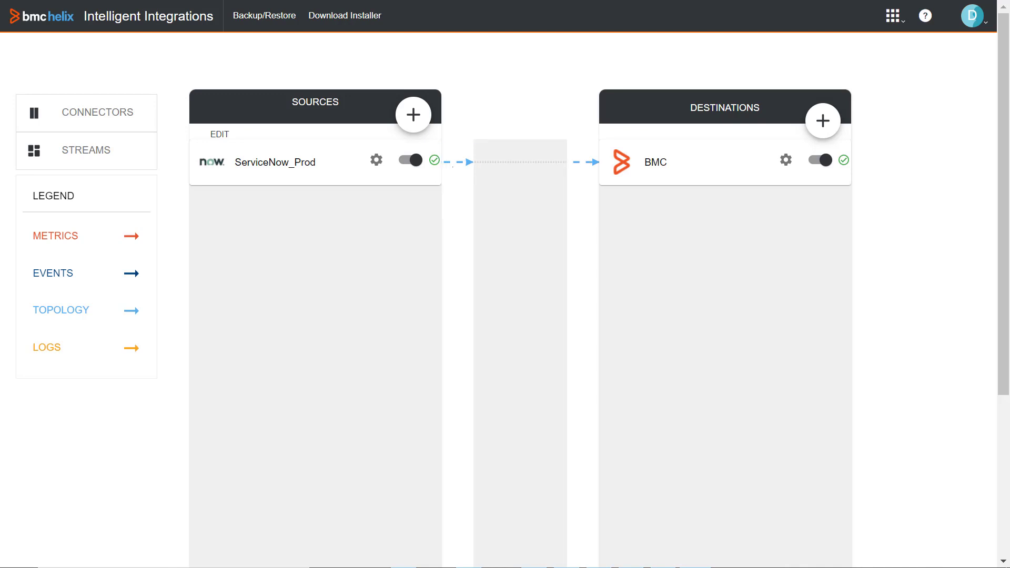
Switch to BMC Helix Discovery and open PeopleSoft CRM from the 7 business services
{"action": "left_click", "coordinate": [895, 20]}
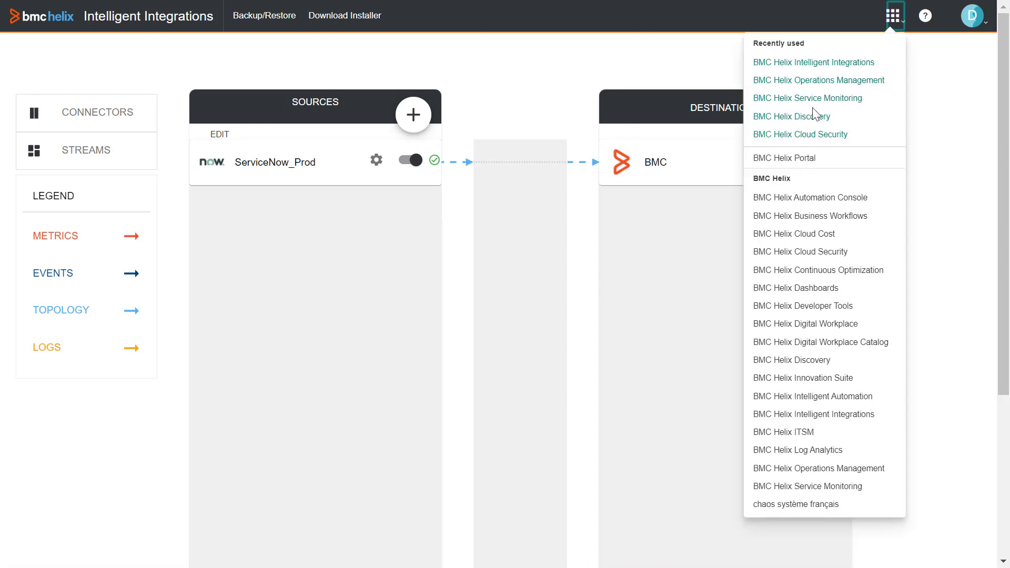
{"action": "left_click", "coordinate": [803, 120]}
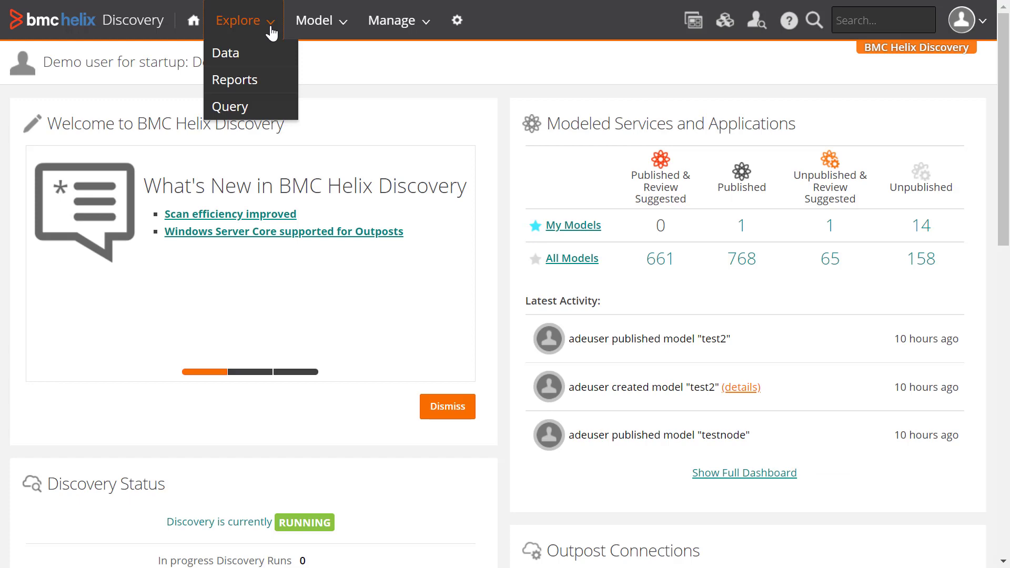
{"action": "left_click", "coordinate": [226, 53]}
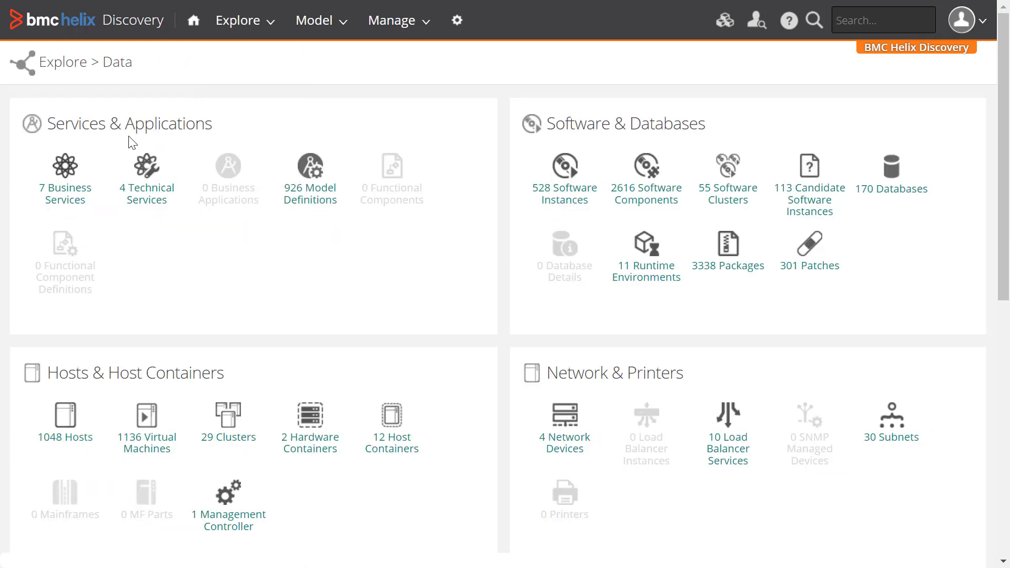
{"action": "left_click", "coordinate": [59, 192]}
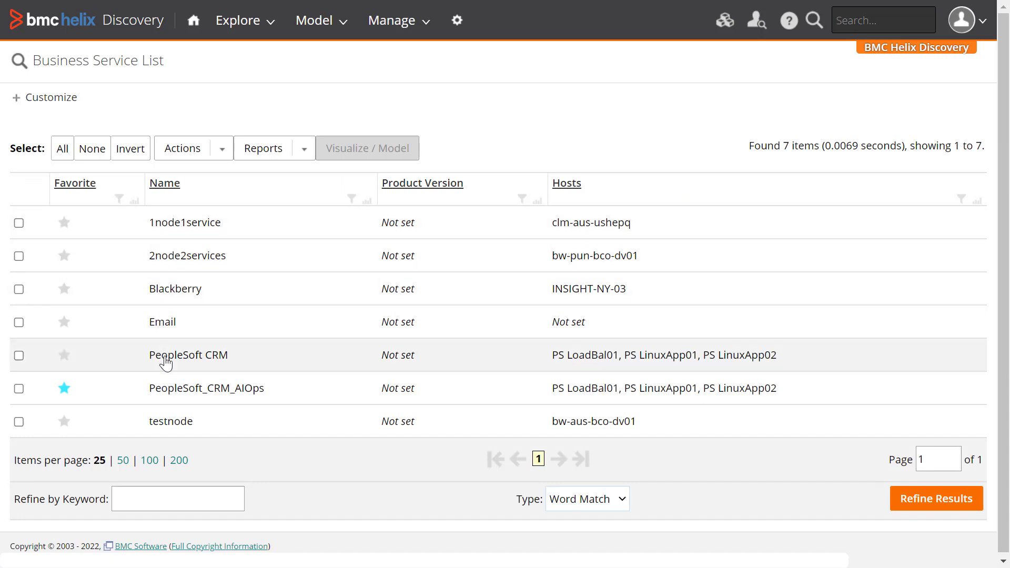
{"action": "left_click", "coordinate": [166, 361]}
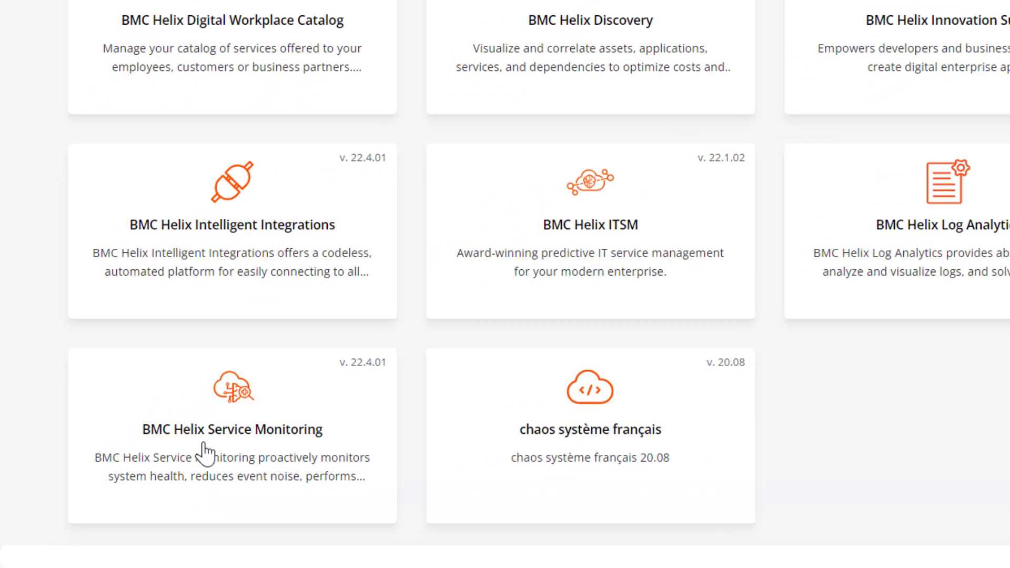
Open the Service Monitoring services map and select the PeopleSoft CRM tile
{"action": "left_click", "coordinate": [203, 434]}
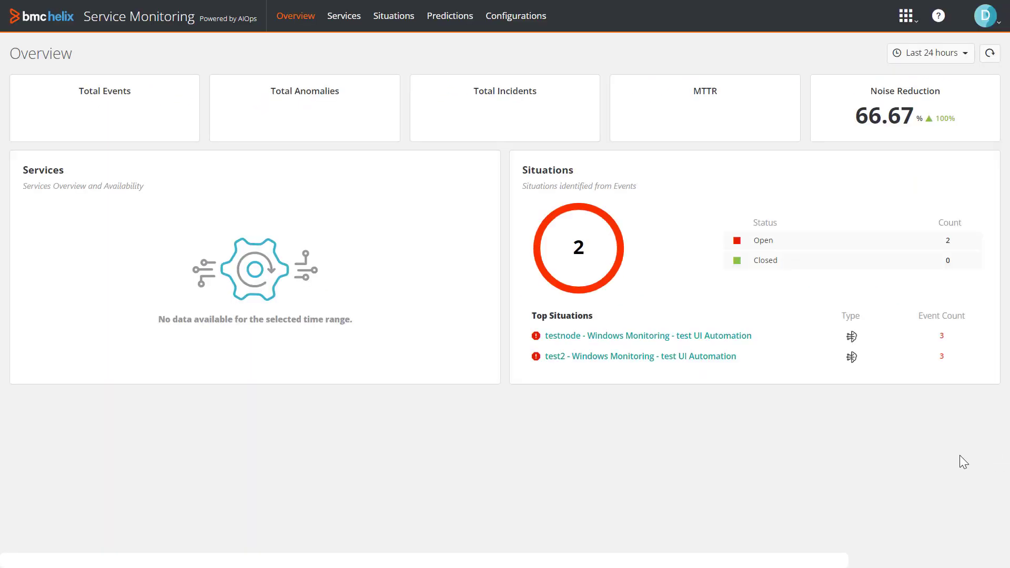
{"action": "left_click", "coordinate": [343, 21]}
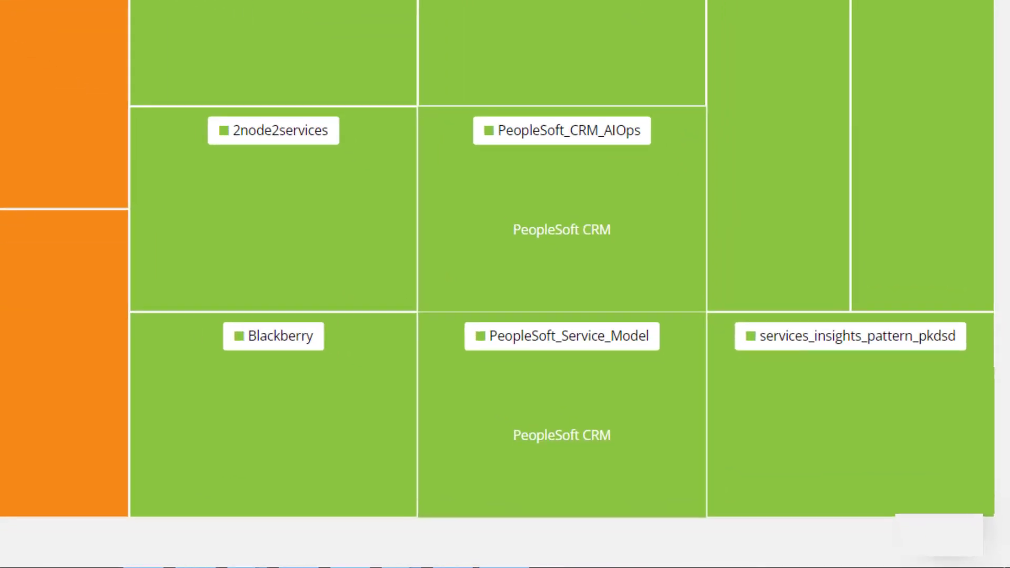
{"action": "left_click", "coordinate": [614, 458]}
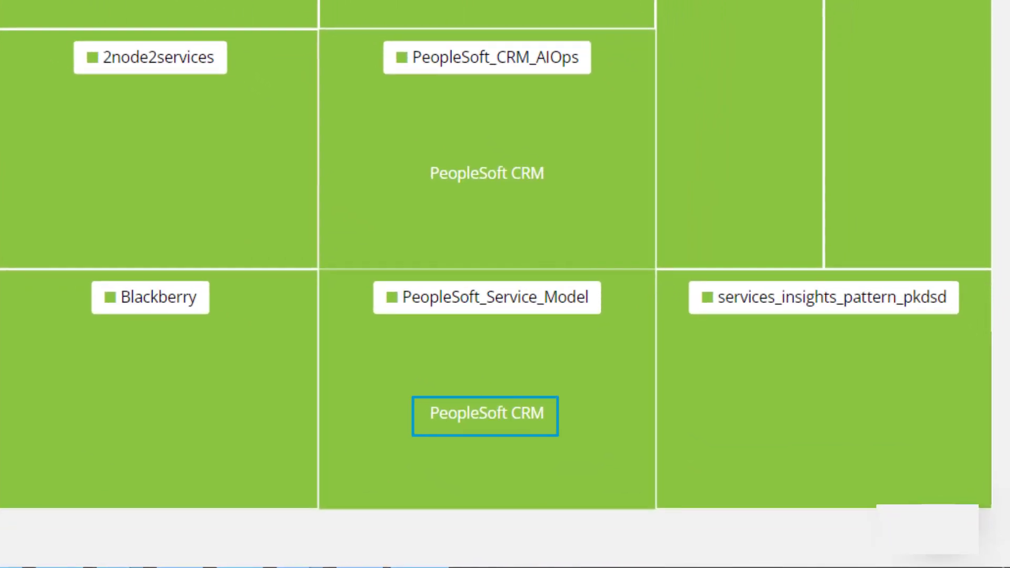
{"action": "mouse_move", "coordinate": [545, 391]}
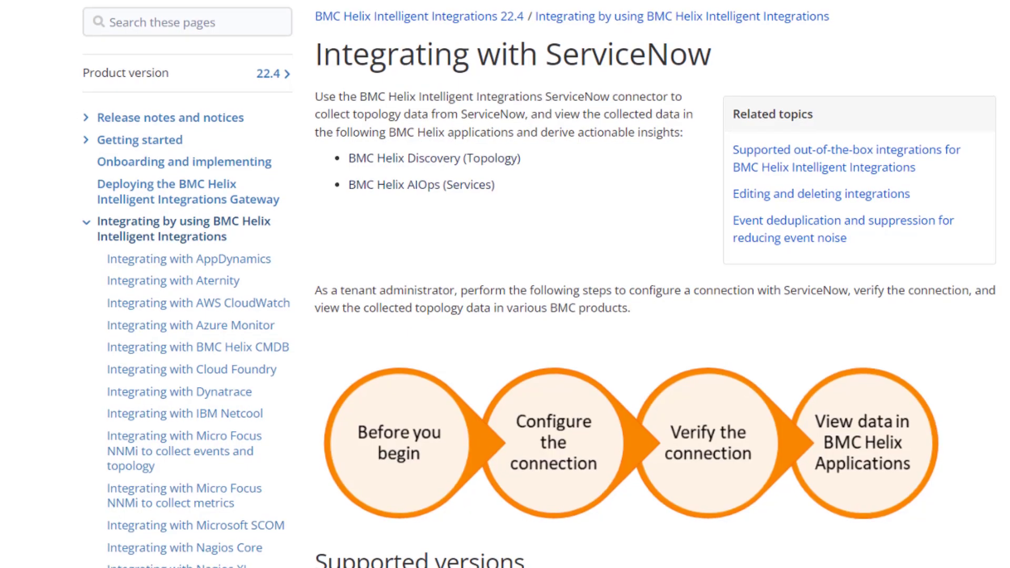
Scroll the Integrating with ServiceNow page to the 'To configure a connection with ServiceNow' section
{"action": "scroll", "coordinate": [526, 284], "scroll_direction": "down", "scroll_amount": 5}
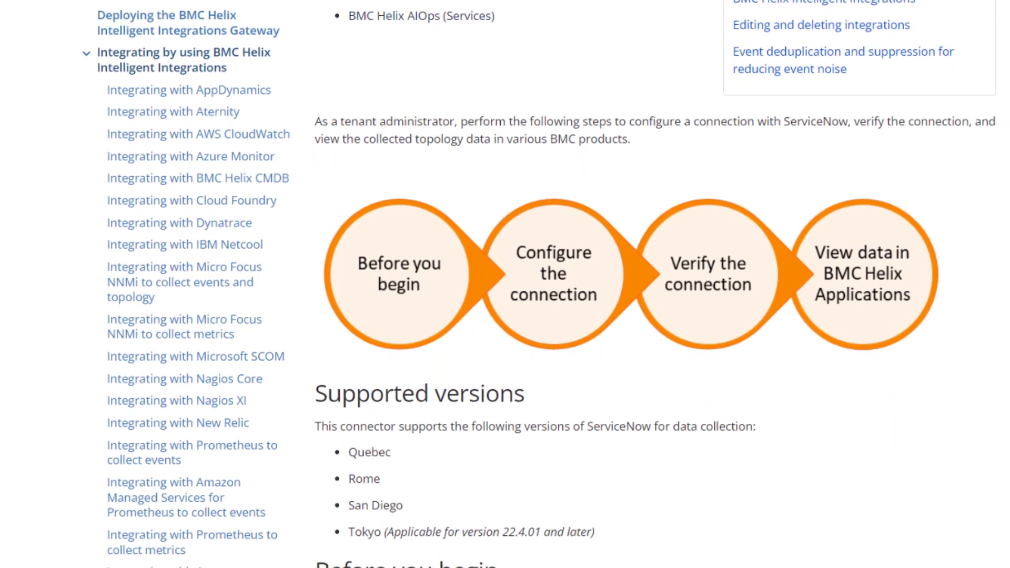
{"action": "scroll", "coordinate": [526, 284], "scroll_direction": "down", "scroll_amount": 8}
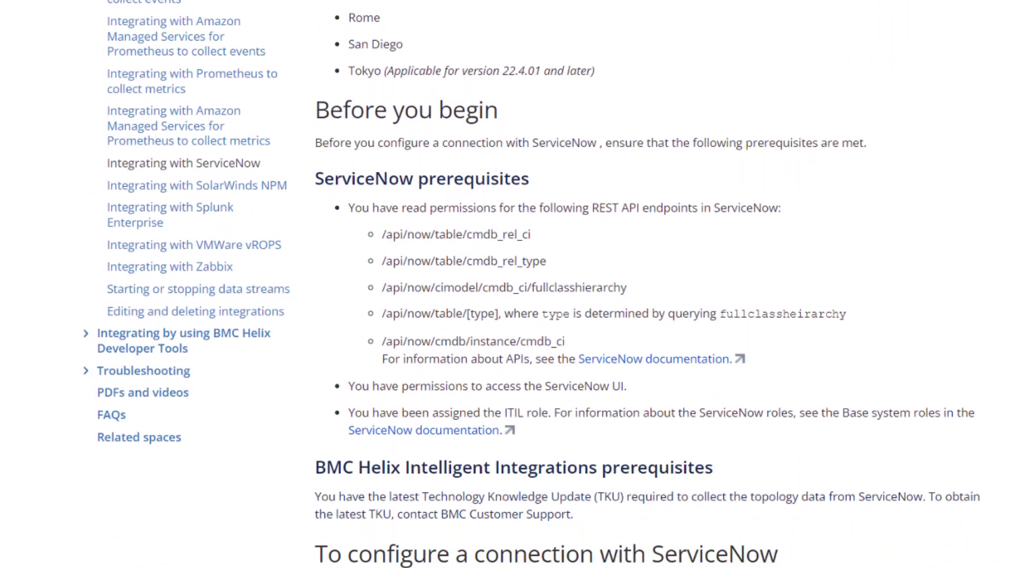
{"action": "scroll", "coordinate": [526, 284], "scroll_direction": "down", "scroll_amount": 3}
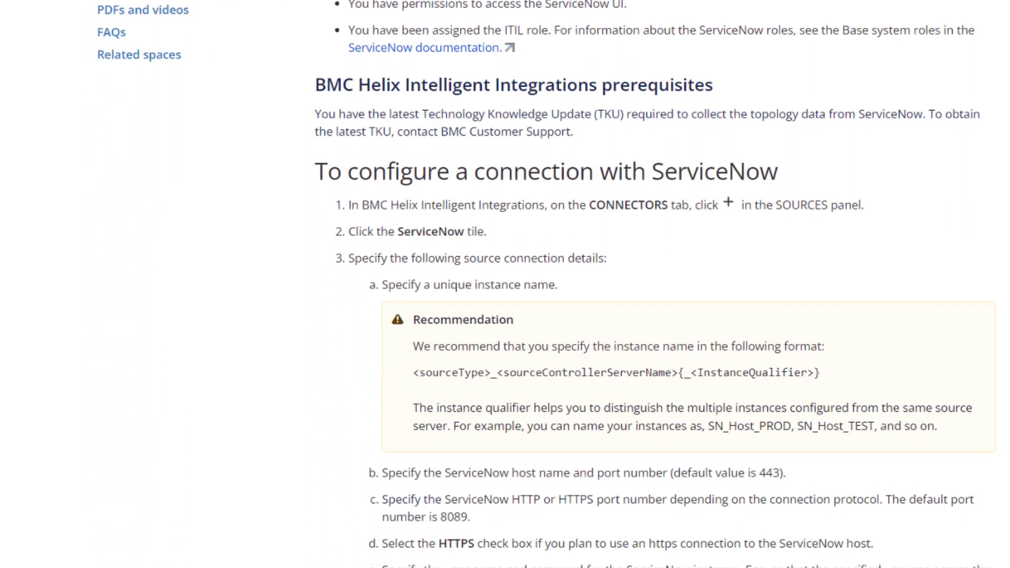